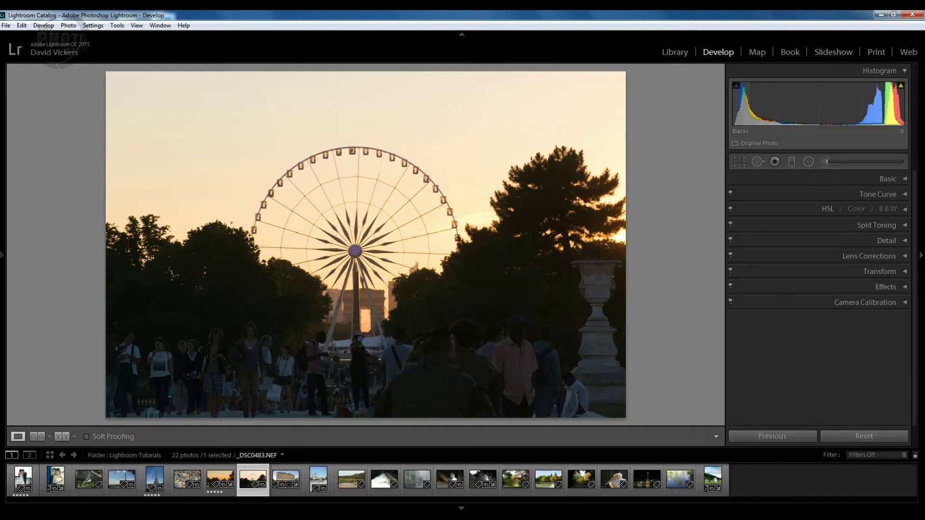
# Raise the blacks to +18 and brighten the shadows on the histogram, checking the photo against its original version.
pyautogui.moveTo(744, 104)
pyautogui.mouseDown()
pyautogui.moveTo(721, 103)
pyautogui.moveTo(765, 104)
pyautogui.moveTo(747, 103)
pyautogui.mouseUp()
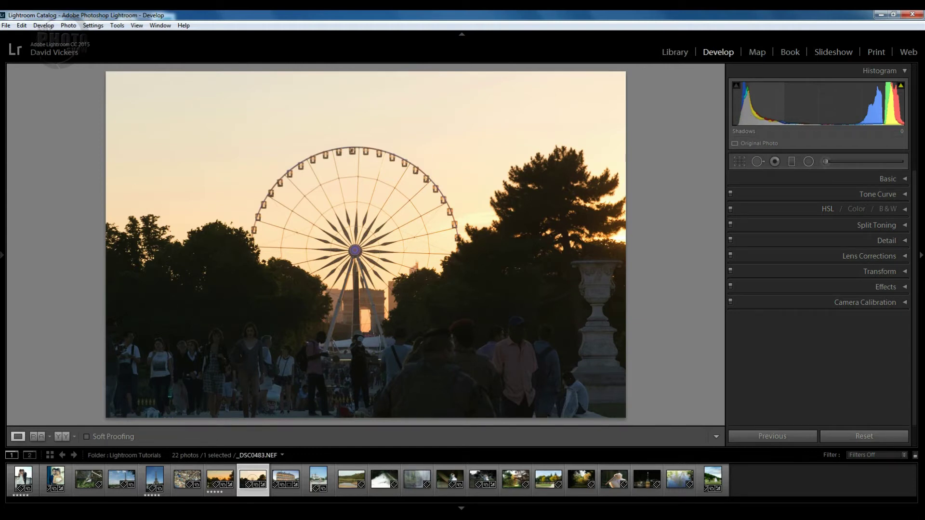
pyautogui.moveTo(771, 104); pyautogui.dragTo(798, 104)
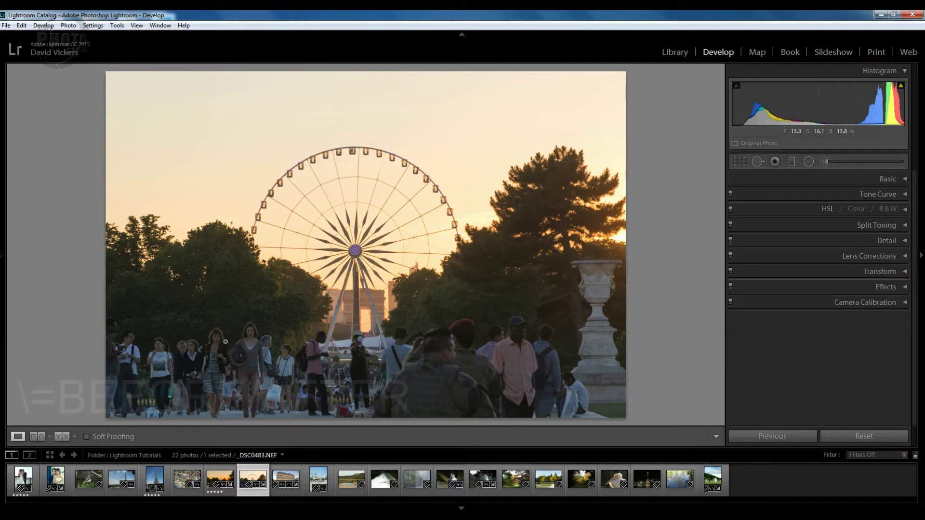
pyautogui.press('\\')
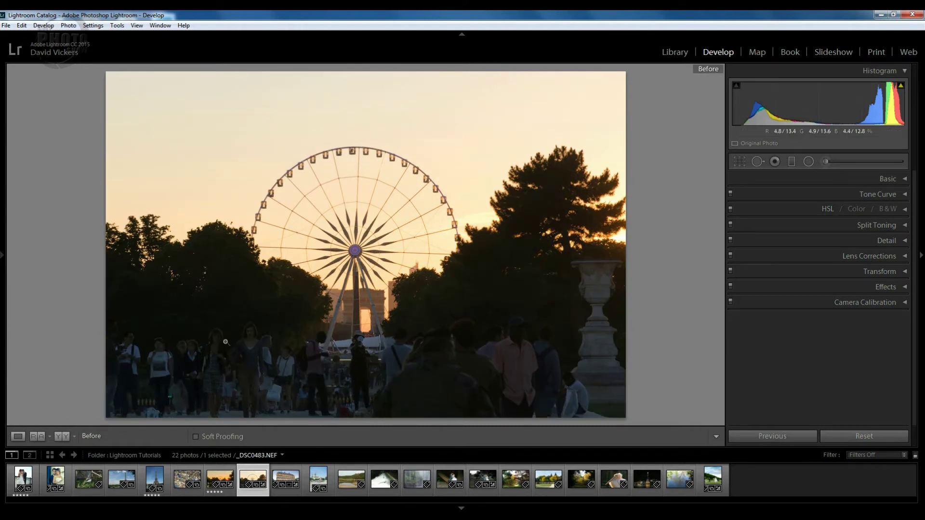
pyautogui.press('\\')
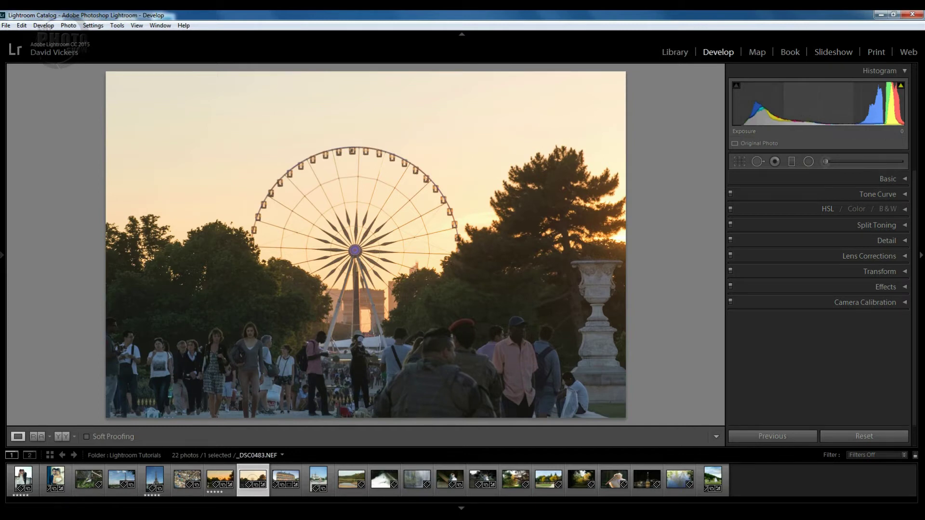
# Lower the photo's exposure to about −0.88 directly on the histogram.
pyautogui.moveTo(819, 103); pyautogui.dragTo(845, 103)
pyautogui.moveTo(819, 104); pyautogui.dragTo(803, 104)
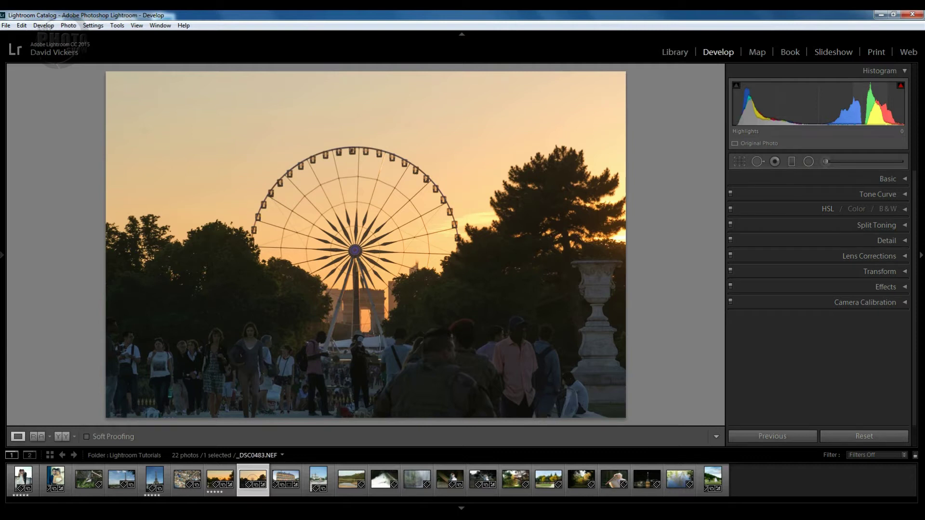
# Set the highlights to −9 and the whites to +32 on the histogram, checking the result against the original photo.
pyautogui.moveTo(867, 104)
pyautogui.mouseDown()
pyautogui.moveTo(885, 103)
pyautogui.moveTo(859, 104)
pyautogui.moveTo(876, 103)
pyautogui.mouseUp()
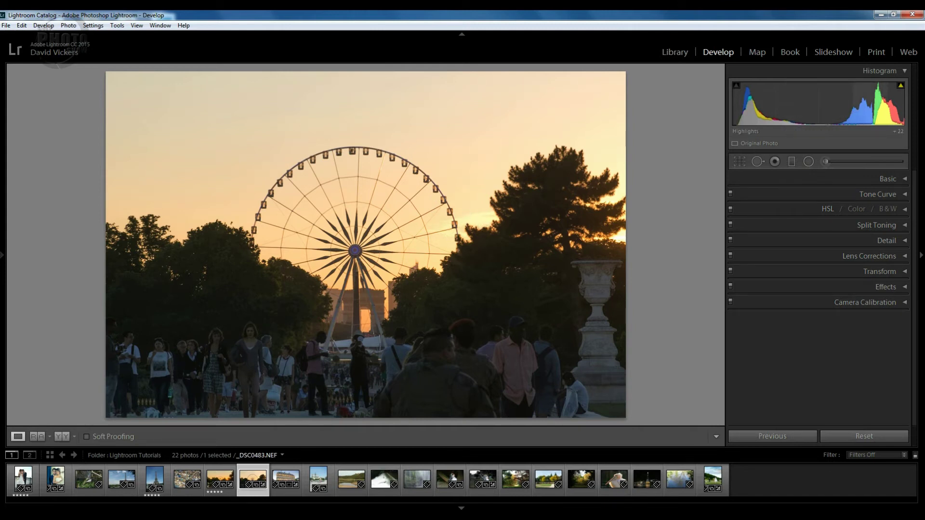
pyautogui.moveTo(876, 103); pyautogui.dragTo(859, 104)
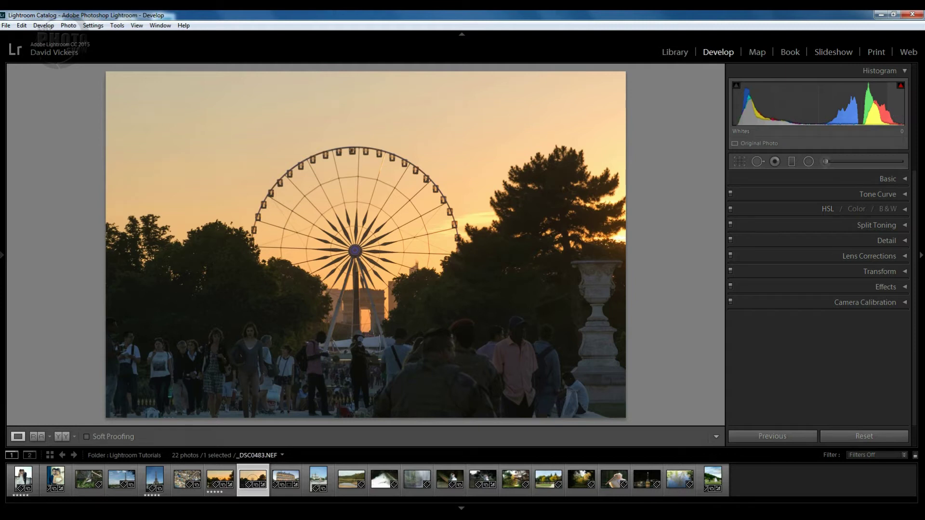
pyautogui.moveTo(872, 103)
pyautogui.mouseDown()
pyautogui.moveTo(899, 103)
pyautogui.moveTo(869, 104)
pyautogui.moveTo(880, 104)
pyautogui.mouseUp()
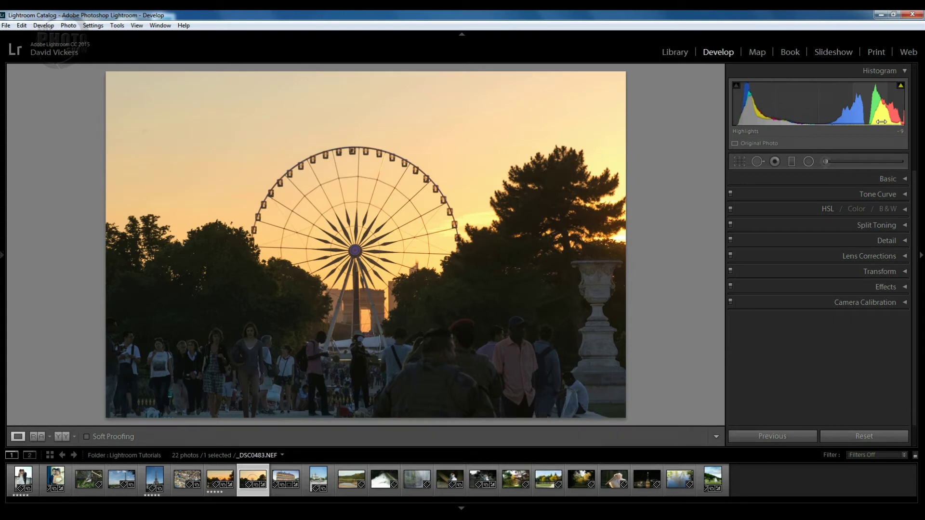
pyautogui.press('\\')
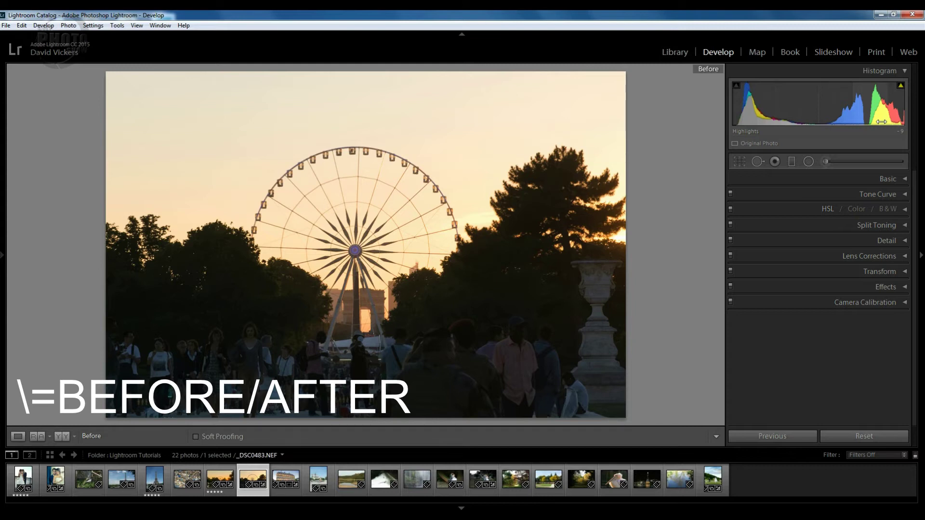
pyautogui.press('\\')
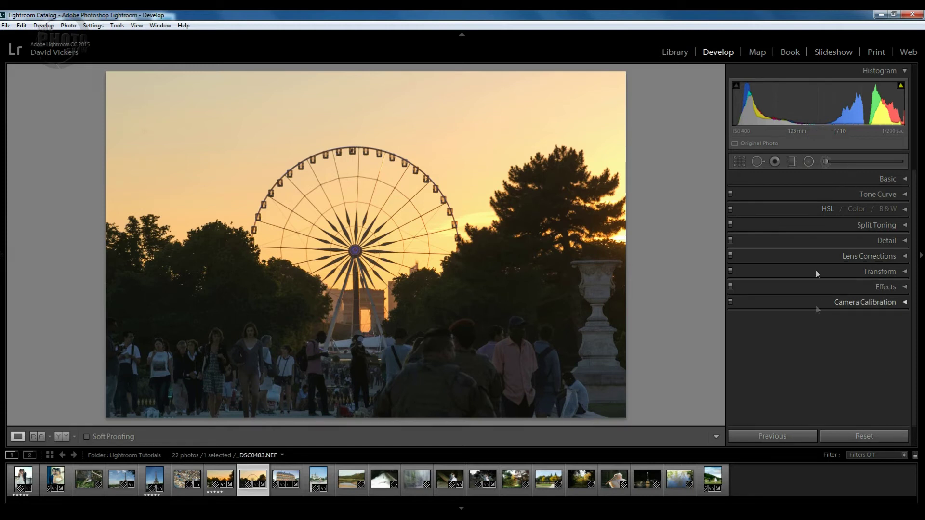
# Show the Basic adjustments and set the exposure to −0.90 using the histogram.
pyautogui.click(905, 180)
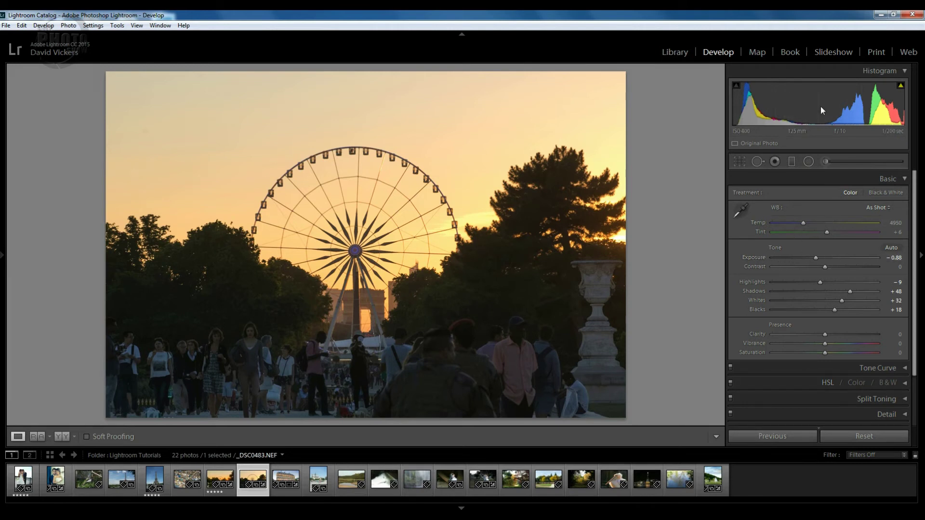
pyautogui.moveTo(819, 104); pyautogui.dragTo(843, 104)
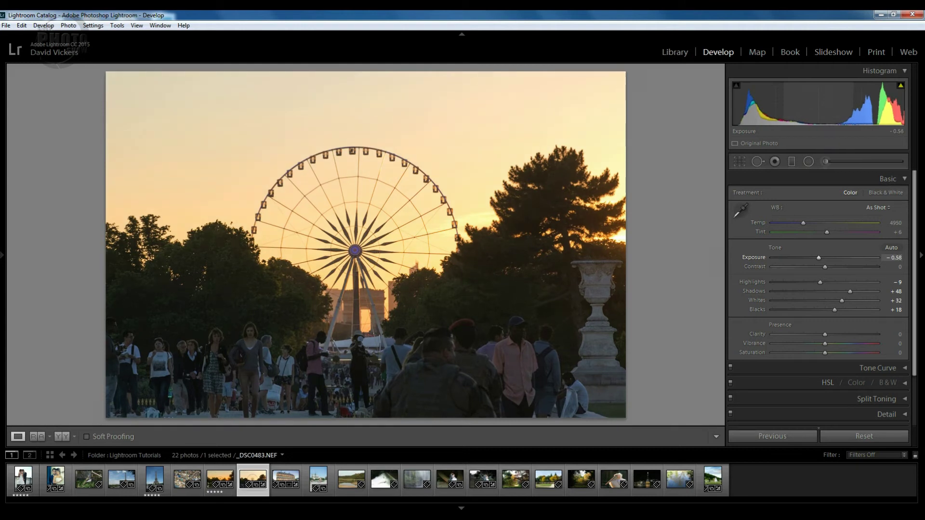
pyautogui.moveTo(844, 104); pyautogui.dragTo(837, 104)
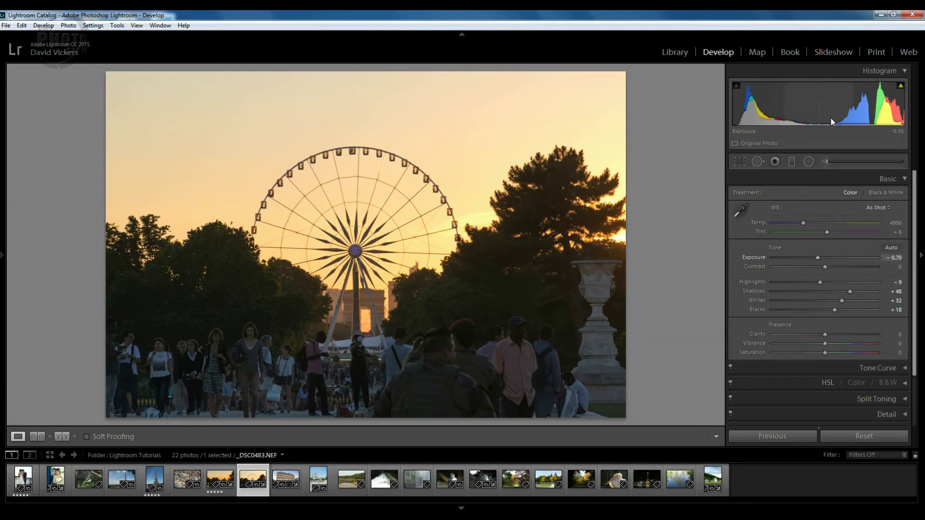
pyautogui.moveTo(819, 112); pyautogui.dragTo(809, 112)
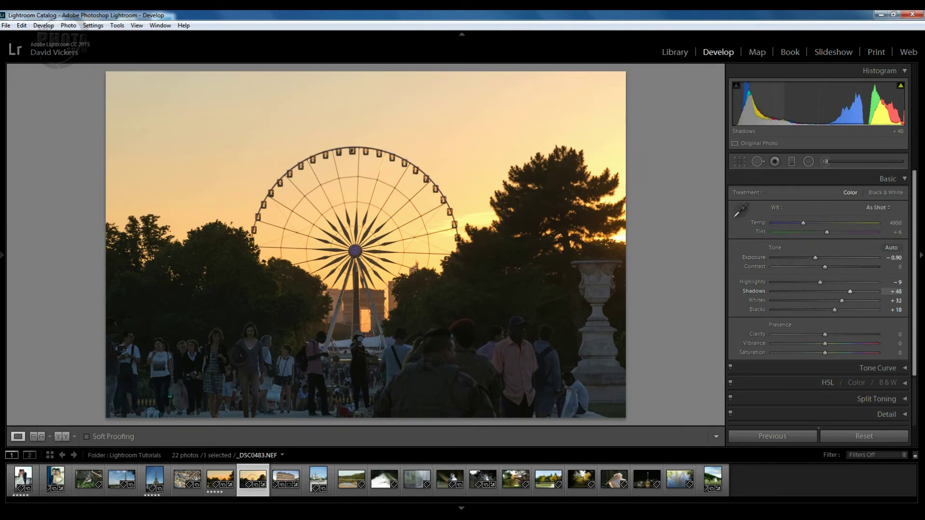
# Brighten the shadows to +92 using the histogram's shadow region.
pyautogui.moveTo(766, 111); pyautogui.dragTo(779, 111)
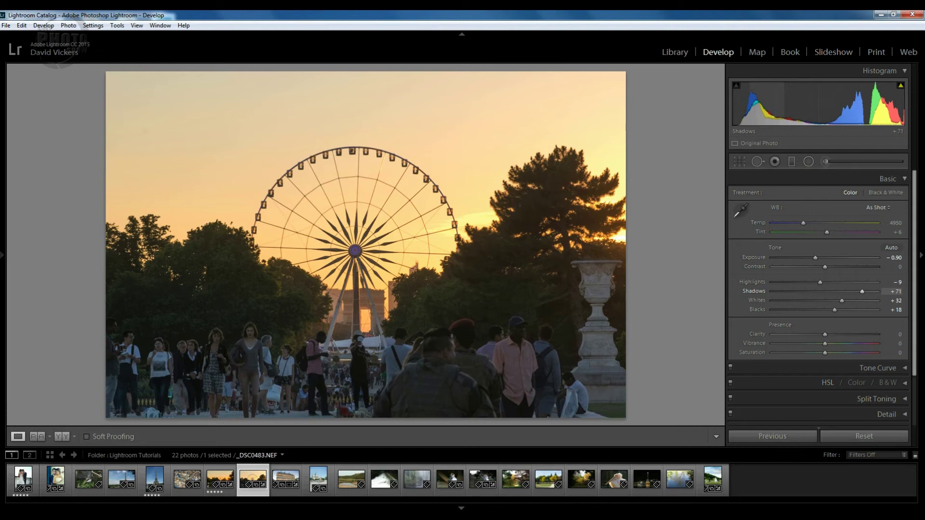
pyautogui.moveTo(779, 112); pyautogui.dragTo(793, 111)
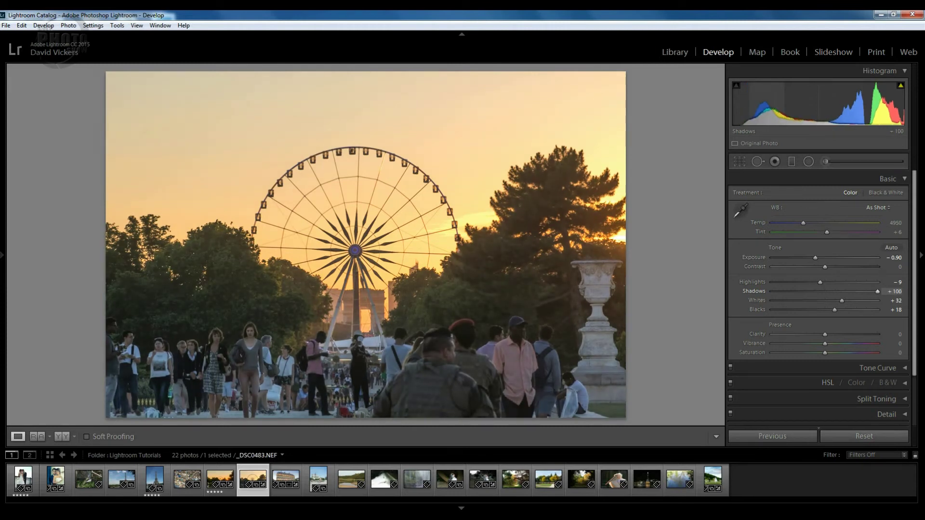
pyautogui.moveTo(793, 111); pyautogui.dragTo(789, 112)
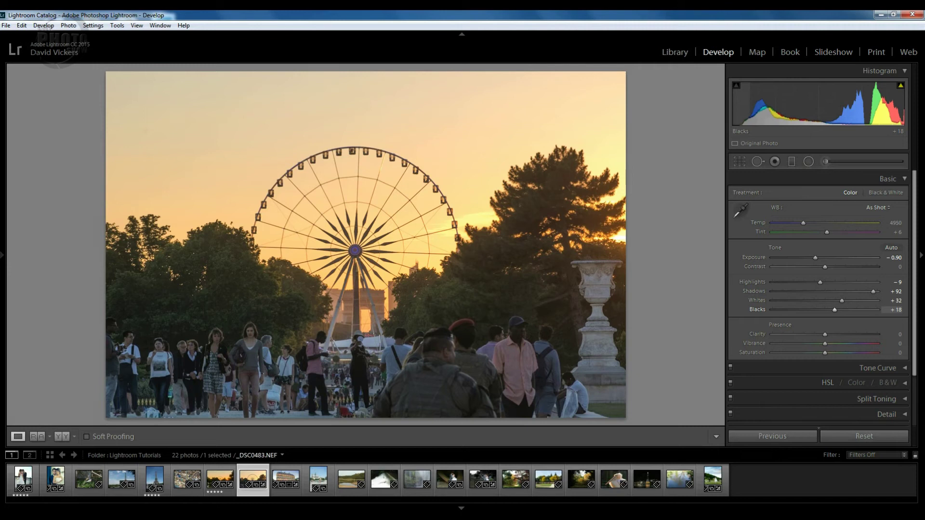
# Reduce the blacks to +5 in small increments.
pyautogui.press('Down')
pyautogui.press('Down')
pyautogui.press('Down')
pyautogui.press('Down')
pyautogui.press('Down')
pyautogui.press('Down')
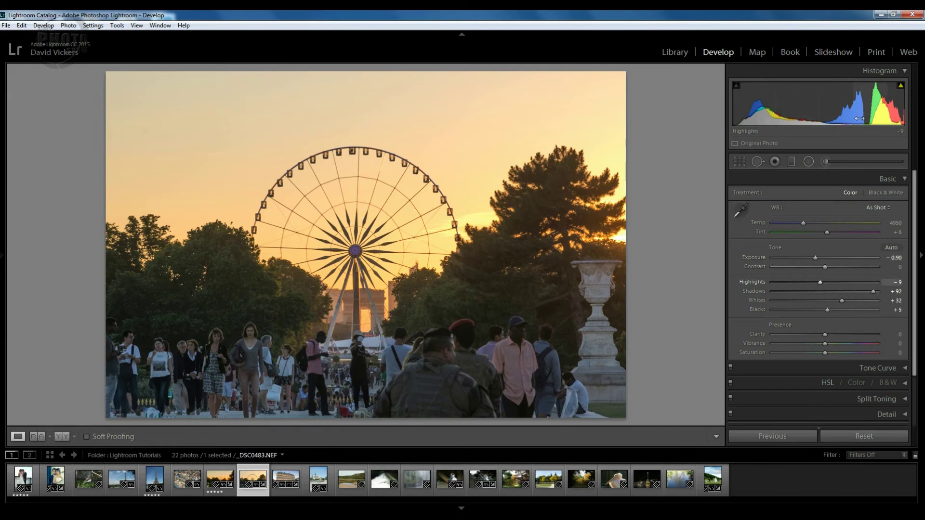
# Reduce the highlights to −28 in small increments to deepen the sky.
pyautogui.press('Down')
pyautogui.press('Down')
pyautogui.press('Down')
pyautogui.press('Down')
pyautogui.press('Down')
pyautogui.press('Down')
pyautogui.press('Down')
pyautogui.press('Down')
pyautogui.press('Down')
pyautogui.press('Down')
pyautogui.press('Down')
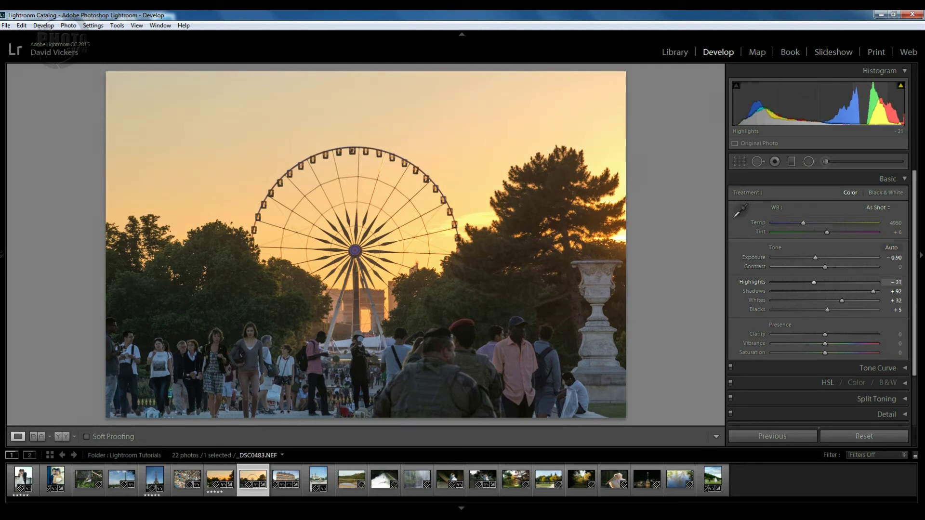
pyautogui.press('Down')
pyautogui.press('Down')
pyautogui.press('Down')
pyautogui.press('Down')
pyautogui.press('Down')
pyautogui.press('Down')
pyautogui.press('Down')
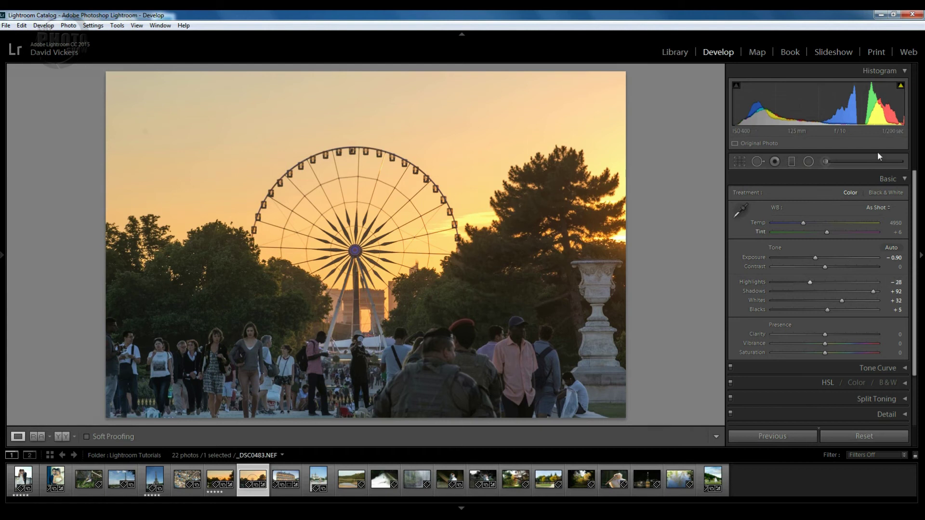
# Lower the exposure to −1.02 and the highlights to −40.
pyautogui.press('Down')
pyautogui.press('Down')
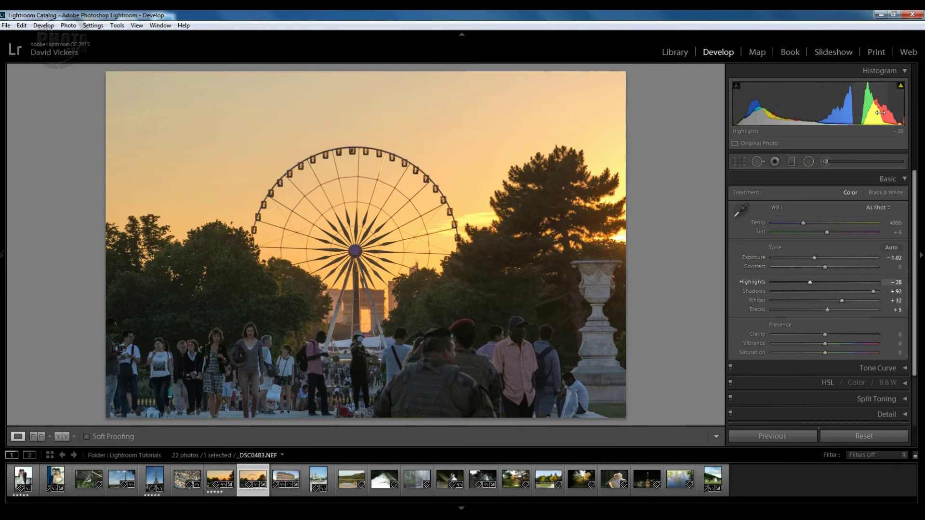
pyautogui.press('Down')
pyautogui.press('Down')
pyautogui.press('Down')
pyautogui.press('Down')
pyautogui.press('Down')
pyautogui.press('Down')
pyautogui.press('Down')
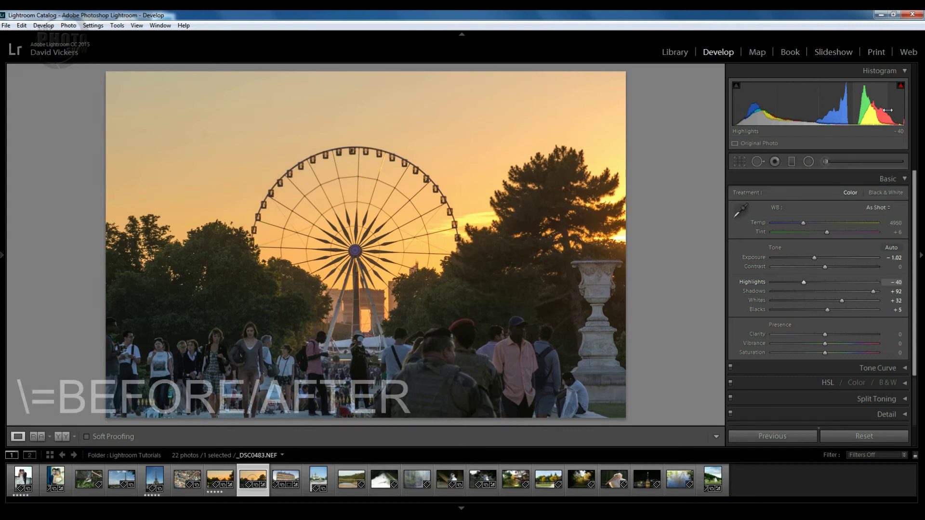
# Compare the exposure, highlight and shadow edits with the original photo, then return to the edited version.
pyautogui.press('\\')
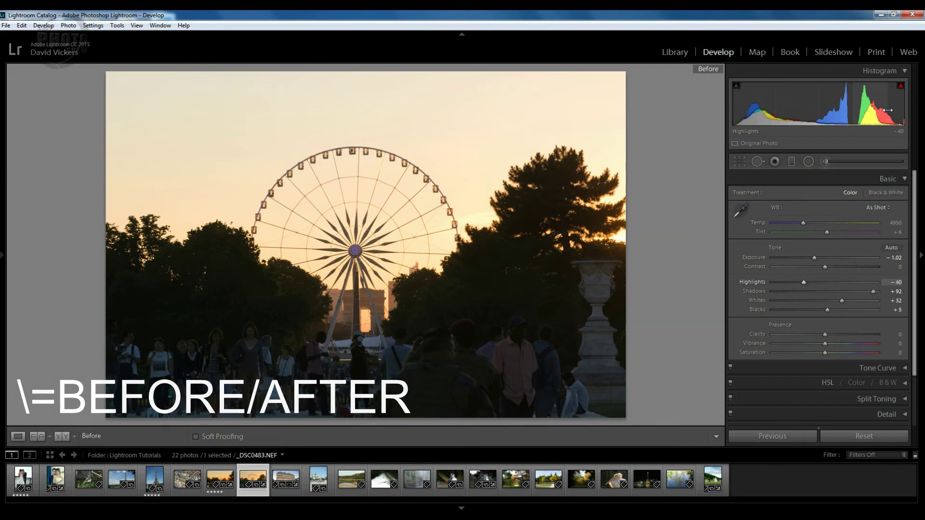
pyautogui.press('\\')
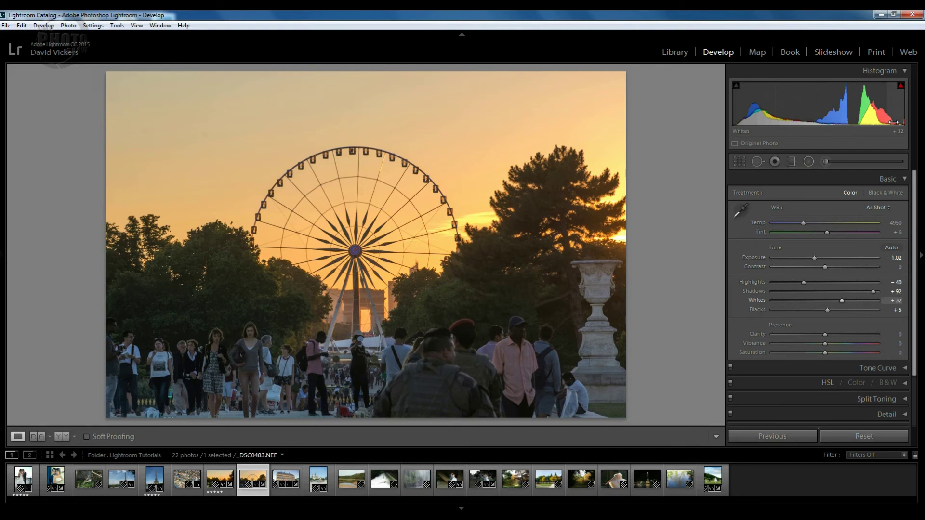
# Turn on the shadow clipping warning and lower the blacks to −58 on the histogram.
pyautogui.click(735, 87)
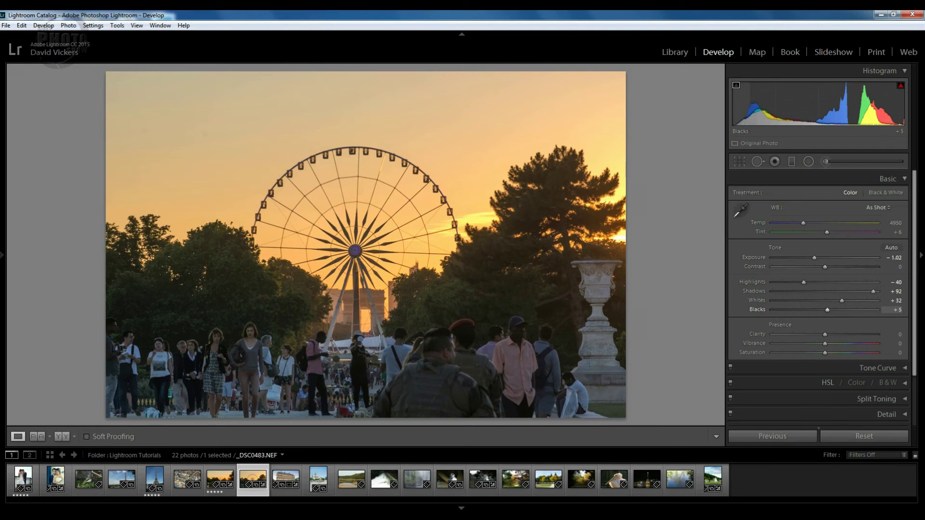
pyautogui.moveTo(751, 111); pyautogui.dragTo(715, 111)
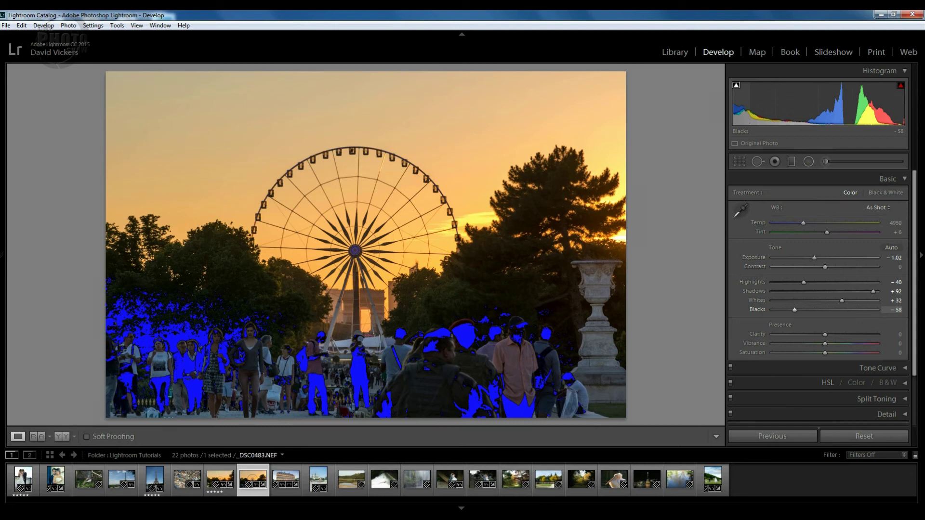
# Raise the blacks to −11 in small increments to remove the clipped shadow areas.
pyautogui.press('Up')
pyautogui.press('Up')
pyautogui.press('Up')
pyautogui.press('Up')
pyautogui.press('Up')
pyautogui.press('Up')
pyautogui.press('Up')
pyautogui.press('Up')
pyautogui.press('Up')
pyautogui.press('Up')
pyautogui.press('Up')
pyautogui.press('Up')
pyautogui.press('Up')
pyautogui.press('Up')
pyautogui.press('Up')
pyautogui.press('Up')
pyautogui.press('Up')
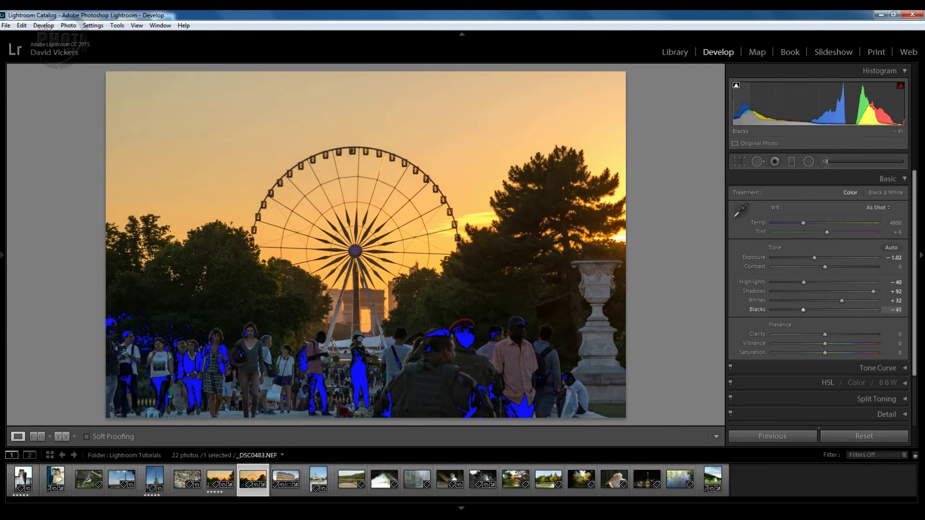
pyautogui.press('Up')
pyautogui.press('Up')
pyautogui.press('Up')
pyautogui.press('Up')
pyautogui.press('Up')
pyautogui.press('Up')
pyautogui.press('Up')
pyautogui.press('Up')
pyautogui.press('Up')
pyautogui.press('Up')
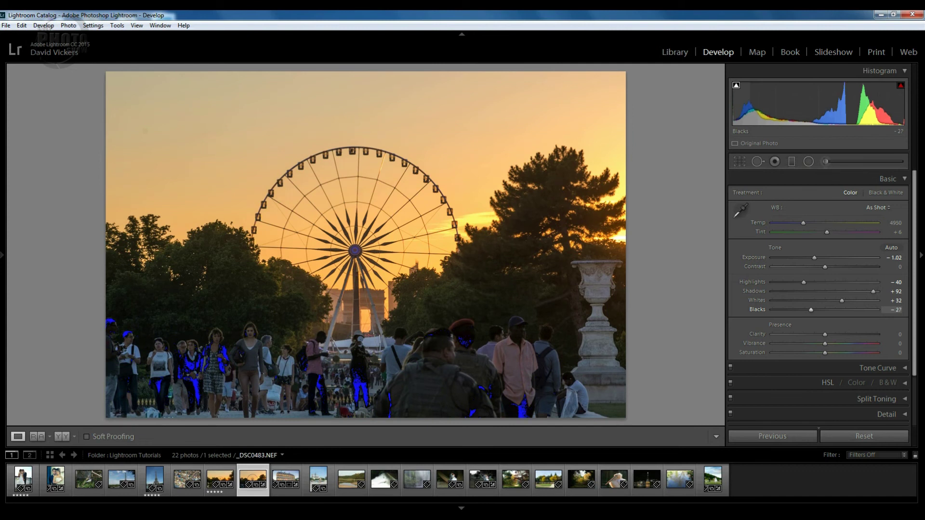
pyautogui.press('Up')
pyautogui.press('Up')
pyautogui.press('Up')
pyautogui.press('Up')
pyautogui.press('Up')
pyautogui.press('Up')
pyautogui.press('Up')
pyautogui.press('Up')
pyautogui.press('Up')
pyautogui.press('Up')
pyautogui.press('Up')
pyautogui.press('Up')
pyautogui.press('Up')
pyautogui.press('Up')
pyautogui.press('Up')
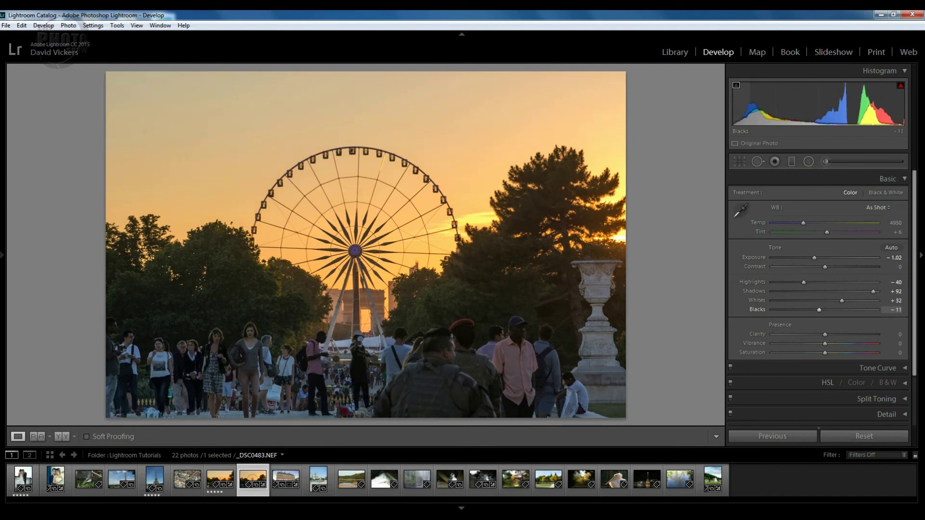
# Fine-tune the blacks to −16 for slightly deeper dark tones.
pyautogui.press('Down')
pyautogui.press('Down')
pyautogui.press('Down')
pyautogui.press('Down')
pyautogui.press('Down')
pyautogui.press('Down')
pyautogui.press('Down')
pyautogui.press('Down')
pyautogui.press('Up')
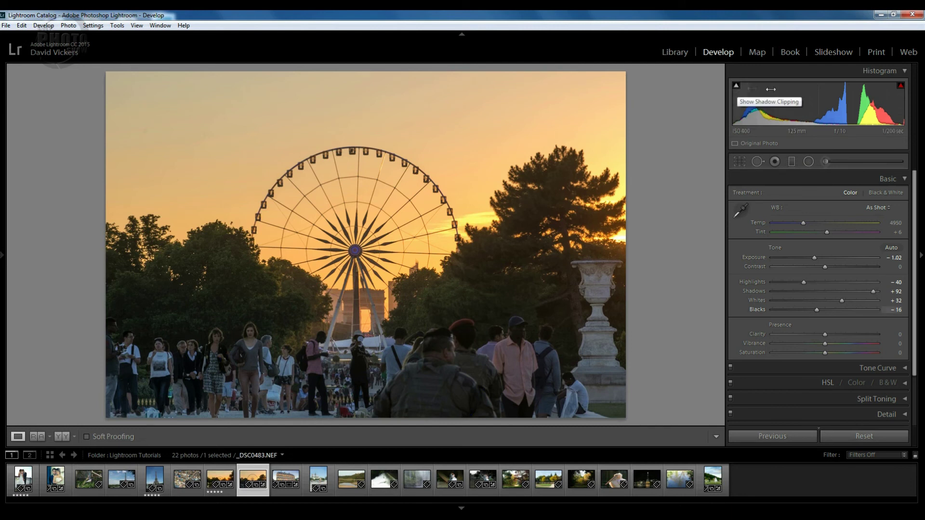
# Reduce the whites to +11 with the highlight clipping warning turned on, and turn the warning off again.
pyautogui.moveTo(901, 87)
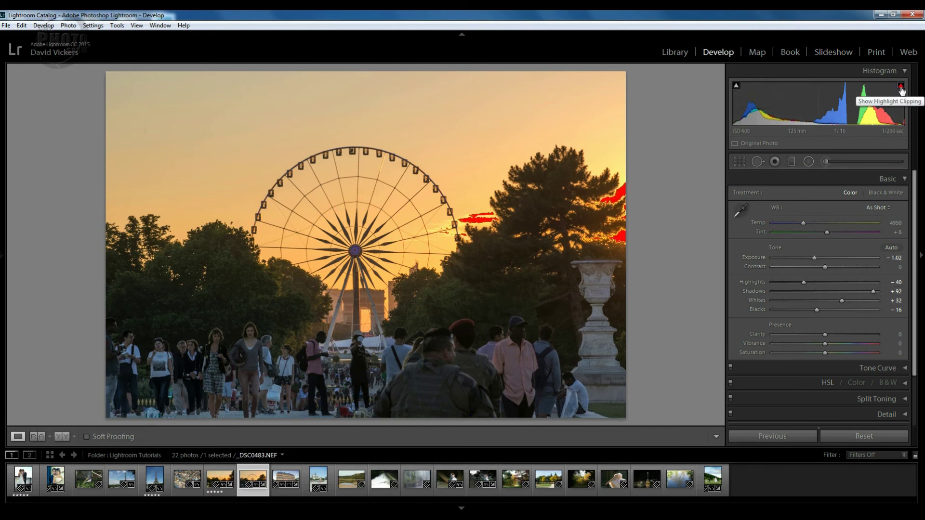
pyautogui.click(901, 86)
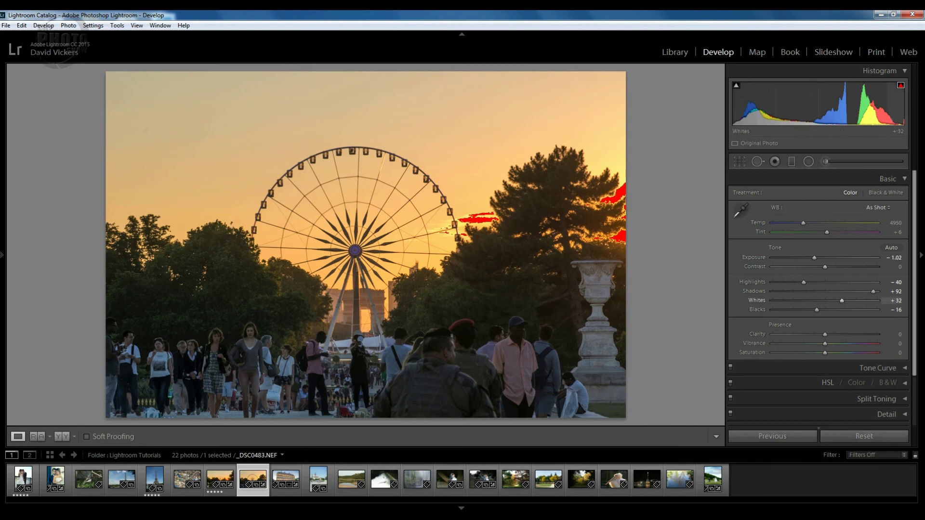
pyautogui.moveTo(842, 301); pyautogui.dragTo(836, 301)
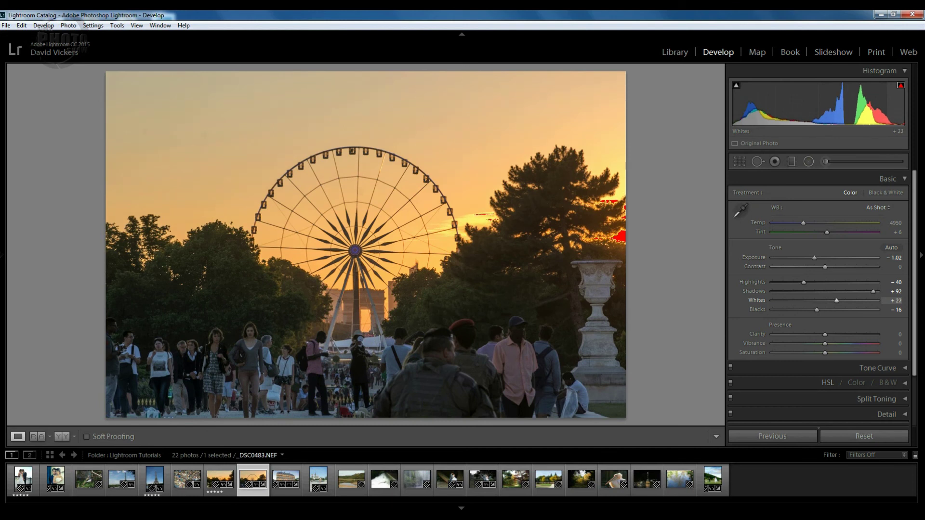
pyautogui.moveTo(835, 300); pyautogui.dragTo(830, 301)
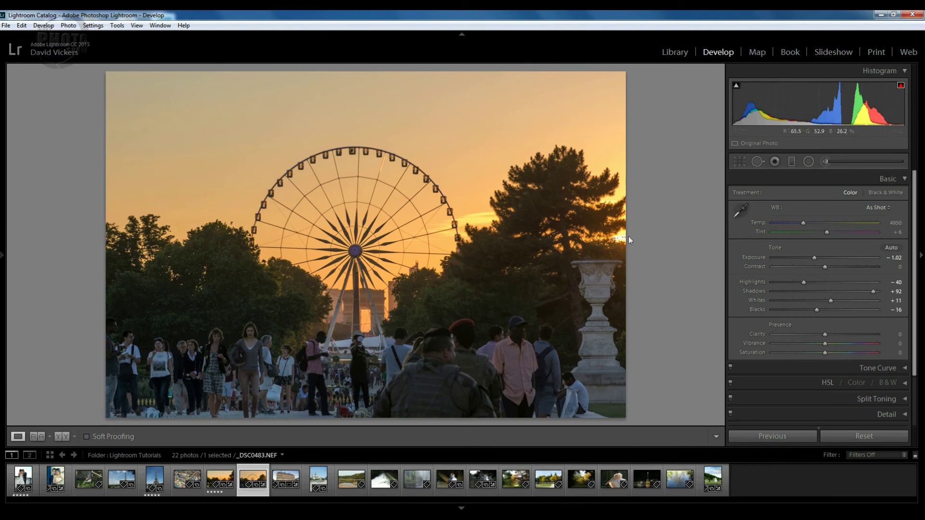
pyautogui.click(900, 85)
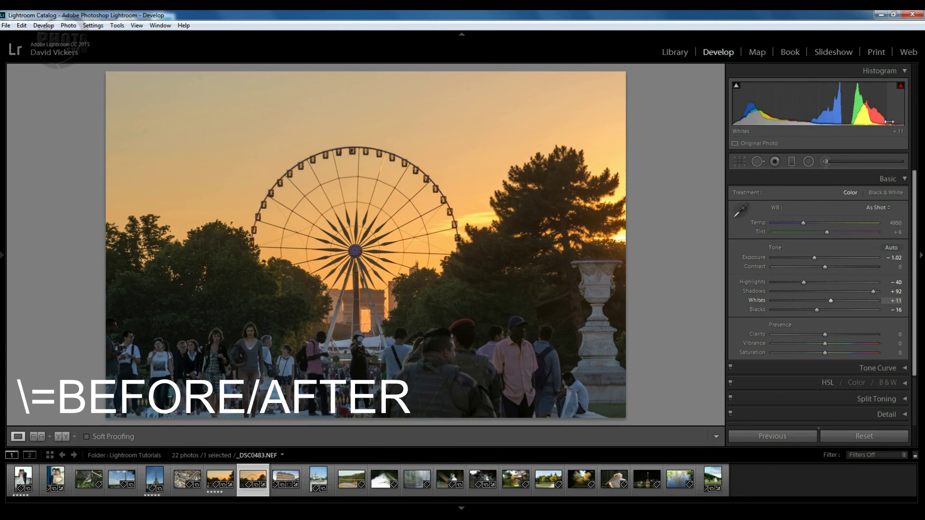
# Toggle twice between the original photo and the finished edit to review the overall tonal changes.
pyautogui.press('\\')
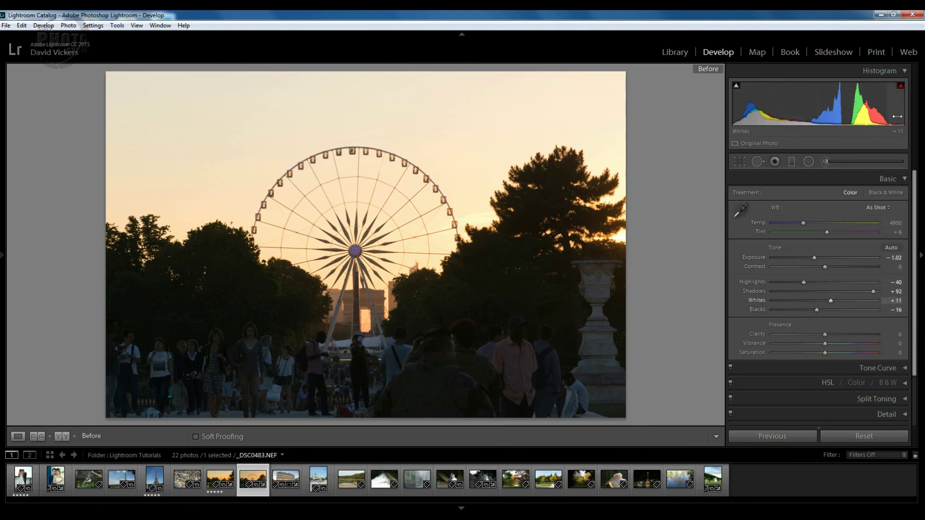
pyautogui.press('\\')
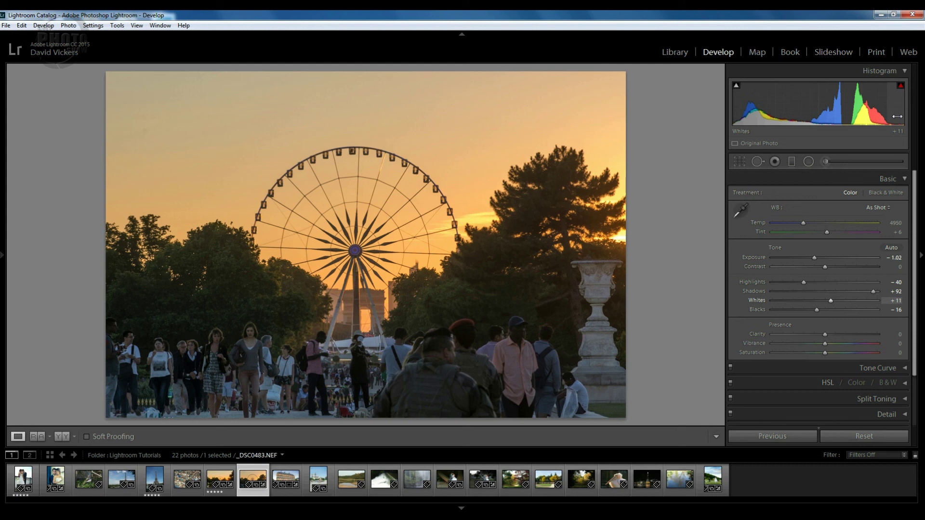
pyautogui.press('\\')
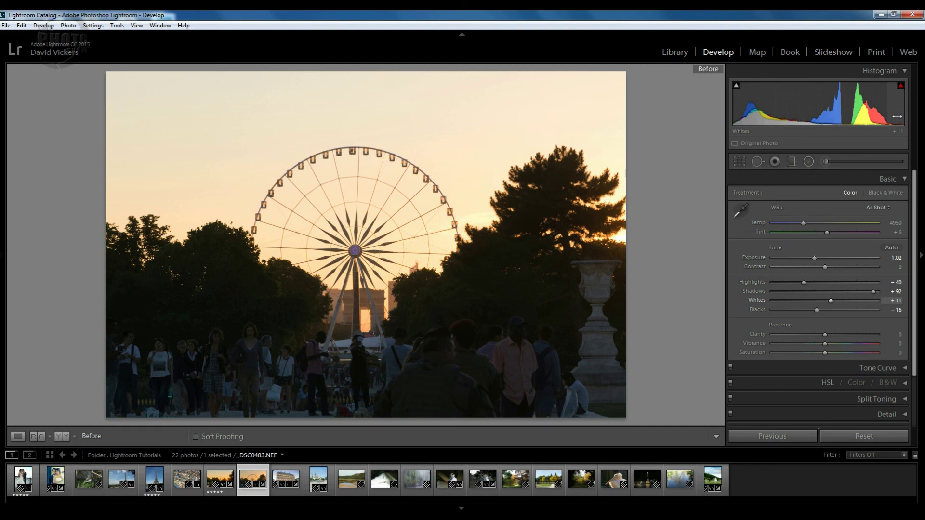
pyautogui.press('\\')
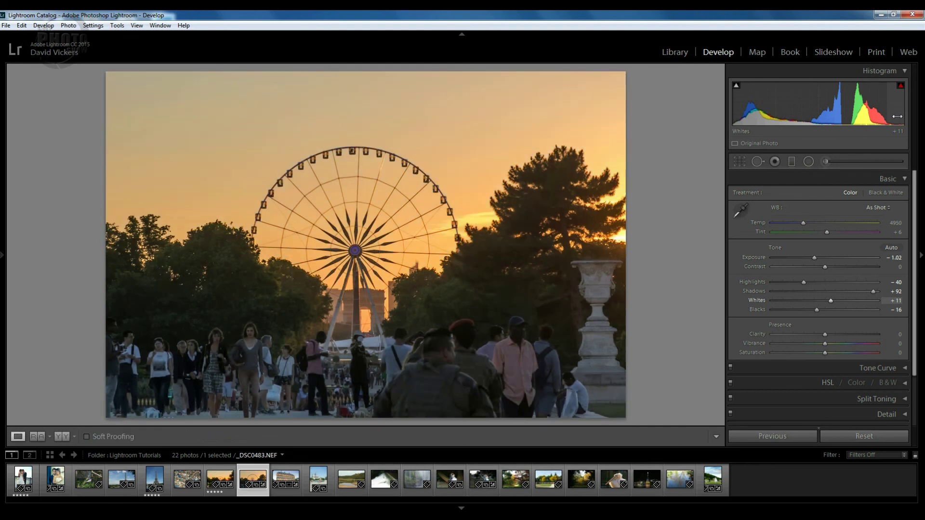